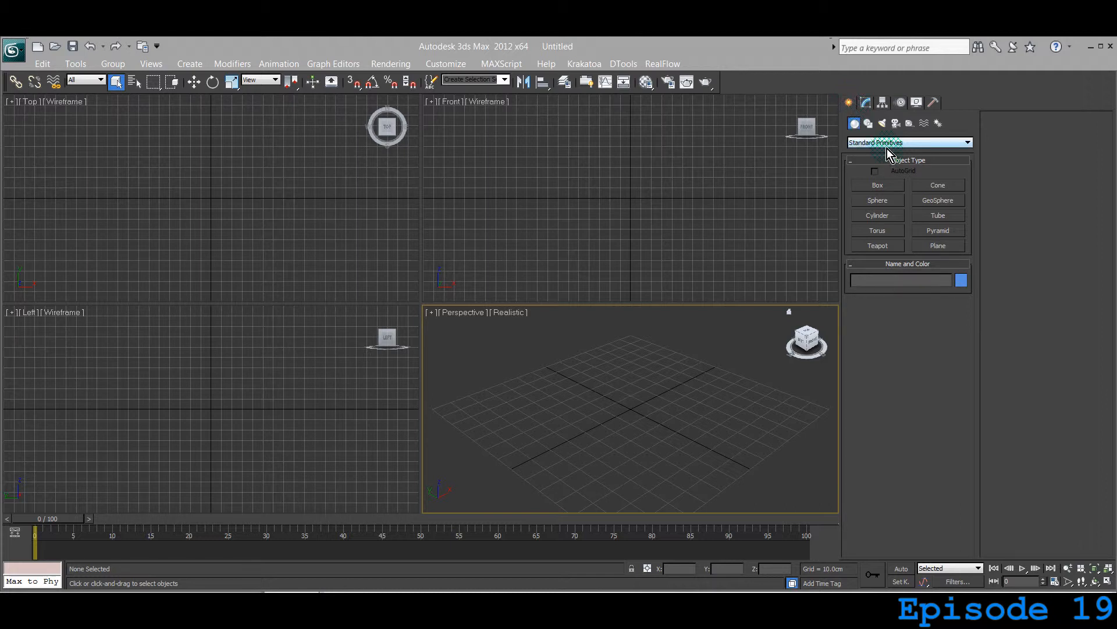
# Create a teapot with a radius of about 28 cm near the centre of the perspective grid.
pyautogui.click(878, 246)
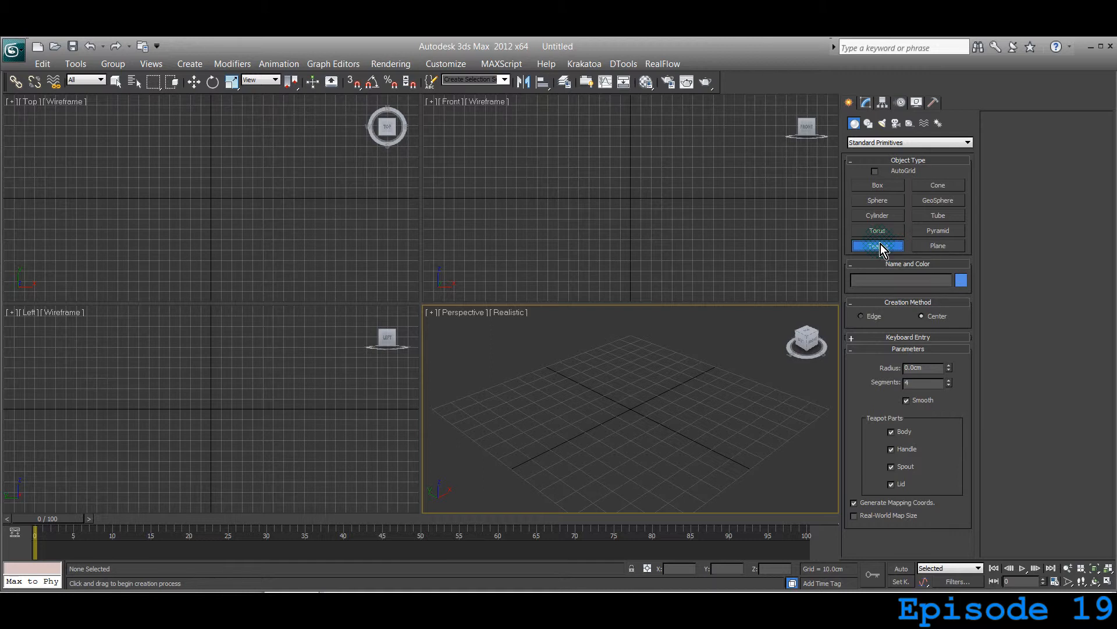
pyautogui.moveTo(630, 413)
pyautogui.mouseDown()
pyautogui.moveTo(614, 439)
pyautogui.moveTo(630, 434)
pyautogui.mouseUp()
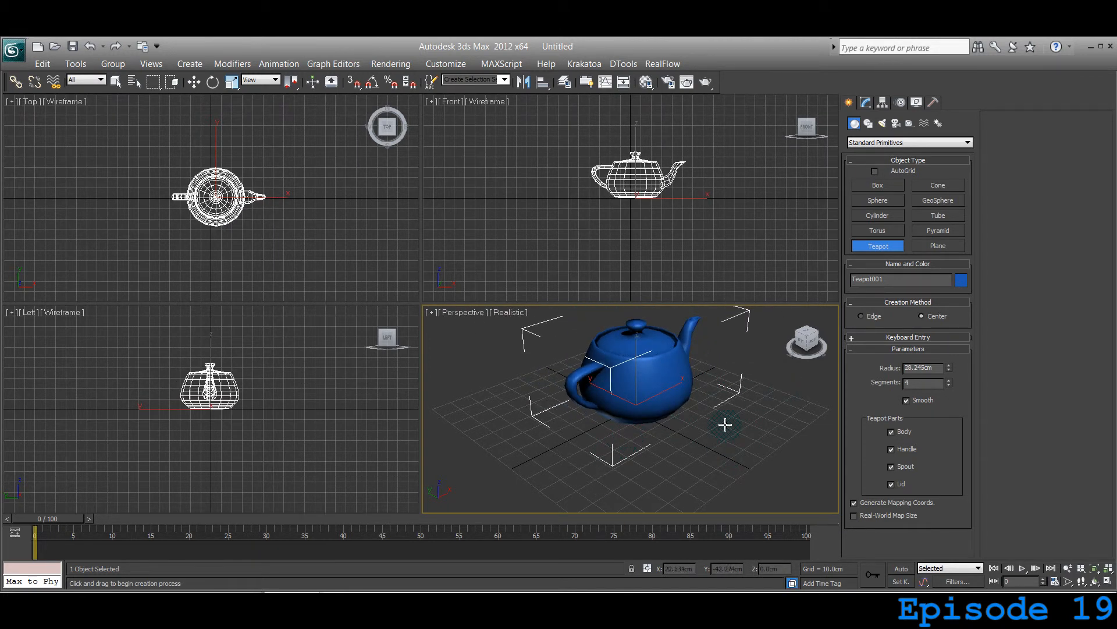
pyautogui.moveTo(726, 424); pyautogui.dragTo(706, 450, button='middle')
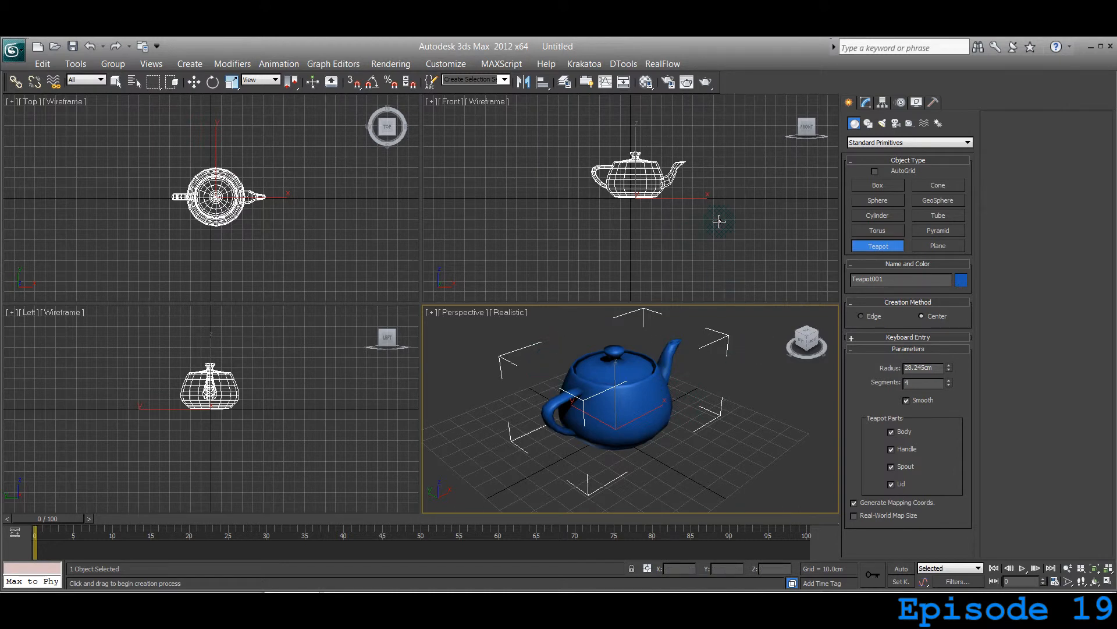
# Create three more teapots around the first: one similarly large and two small, the last with a radius of about 12 cm.
pyautogui.moveTo(751, 429); pyautogui.dragTo(728, 454)
pyautogui.moveTo(656, 476); pyautogui.dragTo(643, 492)
pyautogui.moveTo(492, 428); pyautogui.dragTo(540, 454)
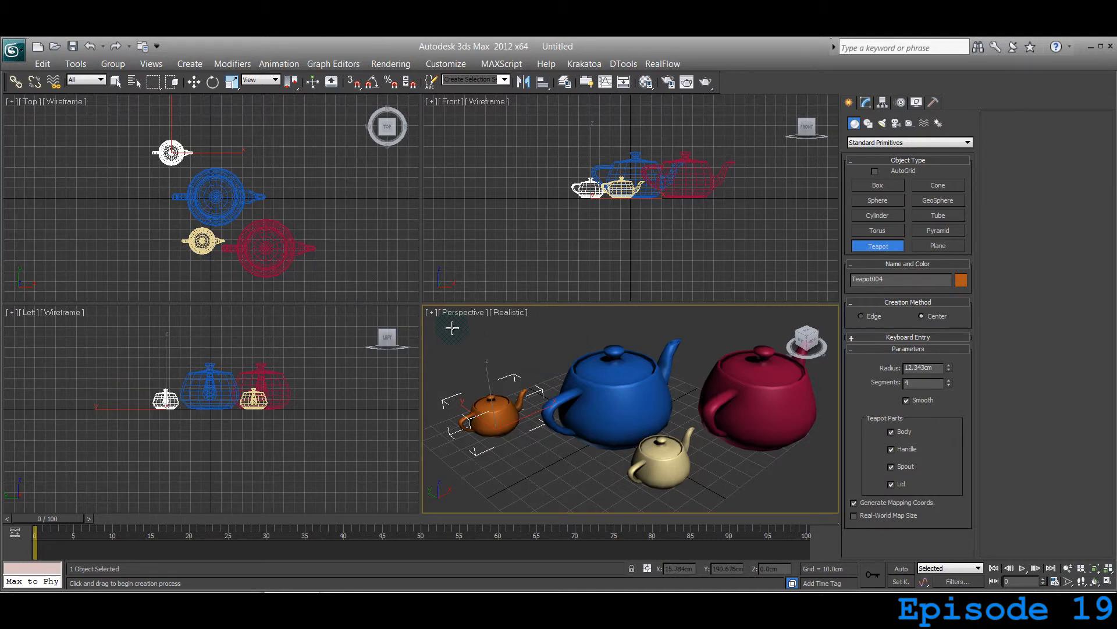
pyautogui.click(116, 88)
# Maximize the perspective view, select the large blue teapot and show its editable parameters.
pyautogui.moveTo(586, 362); pyautogui.dragTo(654, 361, button='middle')
pyautogui.hotkey('alt', 'w')
pyautogui.moveTo(471, 357); pyautogui.dragTo(436, 365, button='middle')
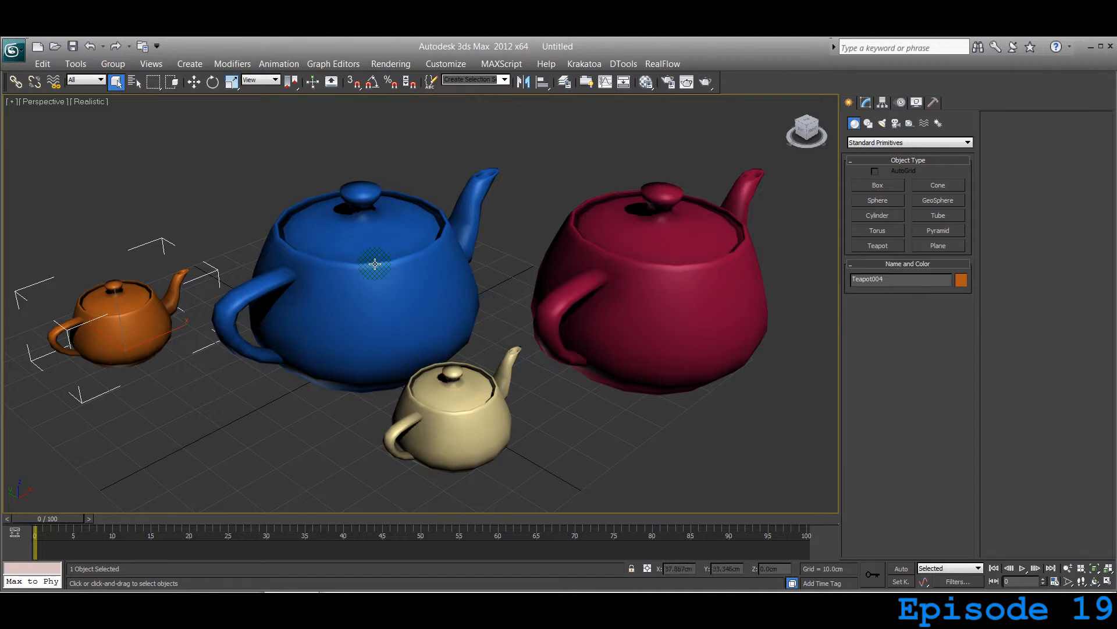
pyautogui.click(395, 268)
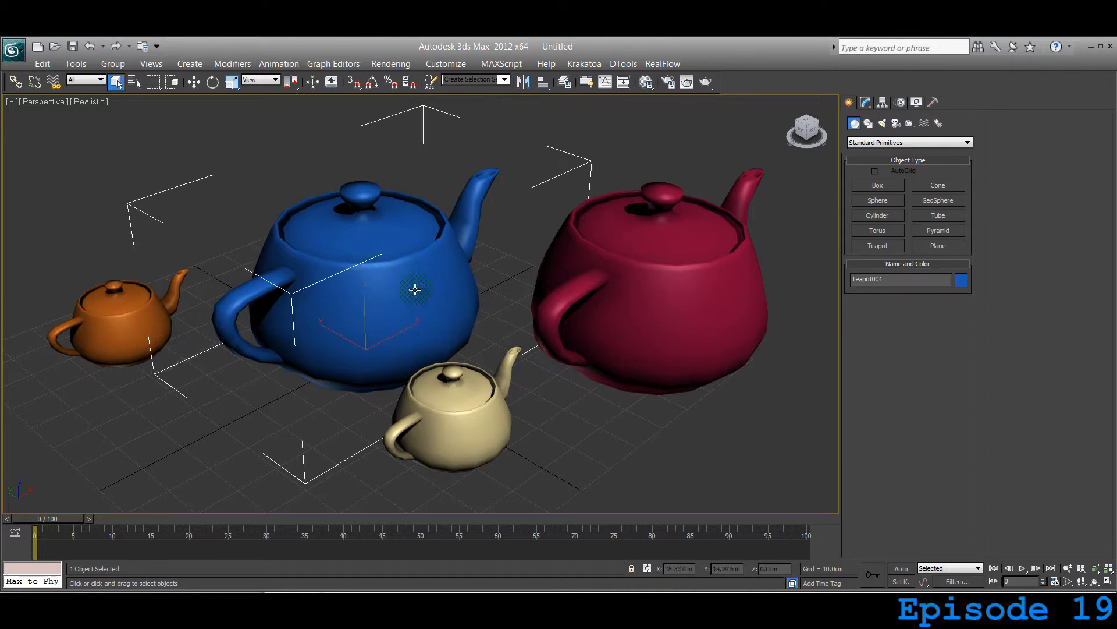
pyautogui.click(866, 104)
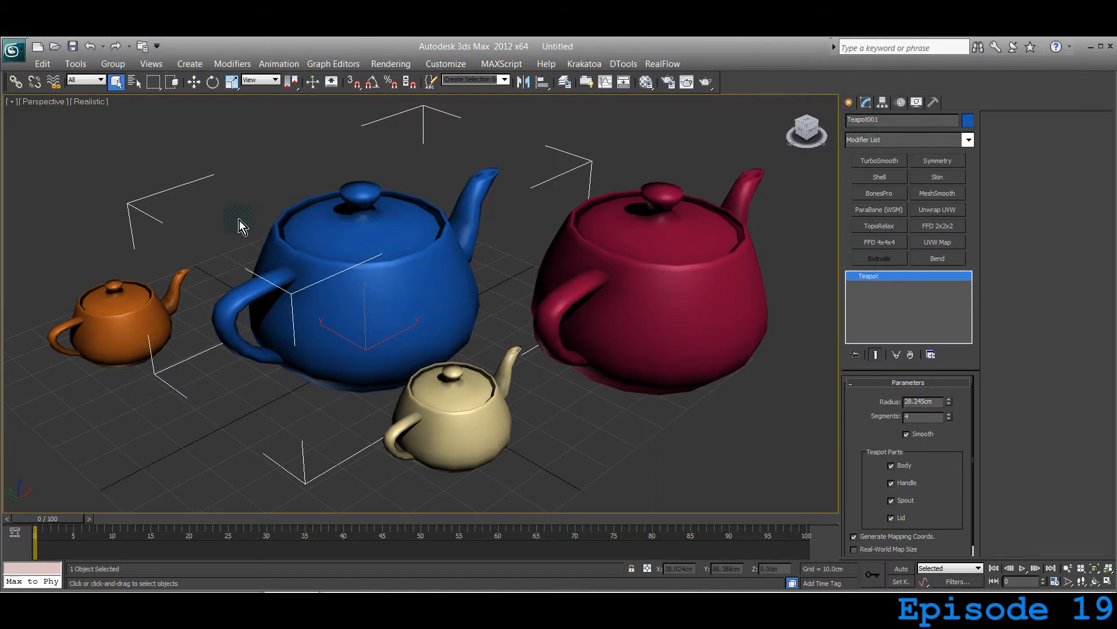
# Try reducing the blue teapot's radius to about 26 cm.
pyautogui.moveTo(881, 413)
pyautogui.mouseDown()
pyautogui.moveTo(869, 391)
pyautogui.moveTo(865, 403)
pyautogui.mouseUp()
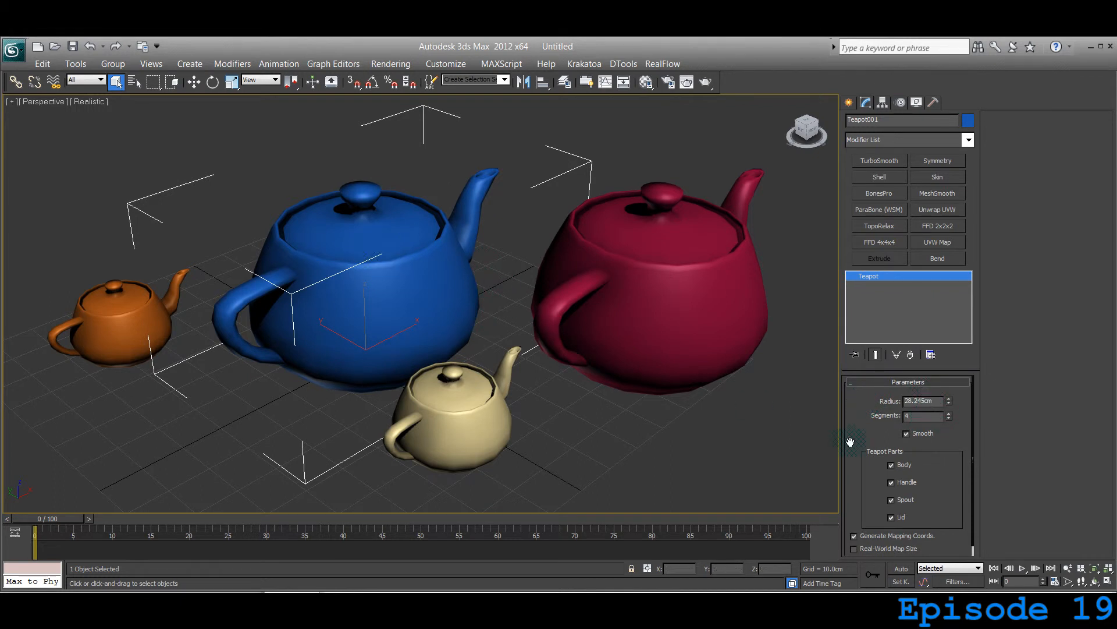
pyautogui.moveTo(948, 400)
pyautogui.mouseDown()
pyautogui.moveTo(948, 381)
pyautogui.moveTo(935, 417)
pyautogui.moveTo(927, 403)
pyautogui.mouseUp()
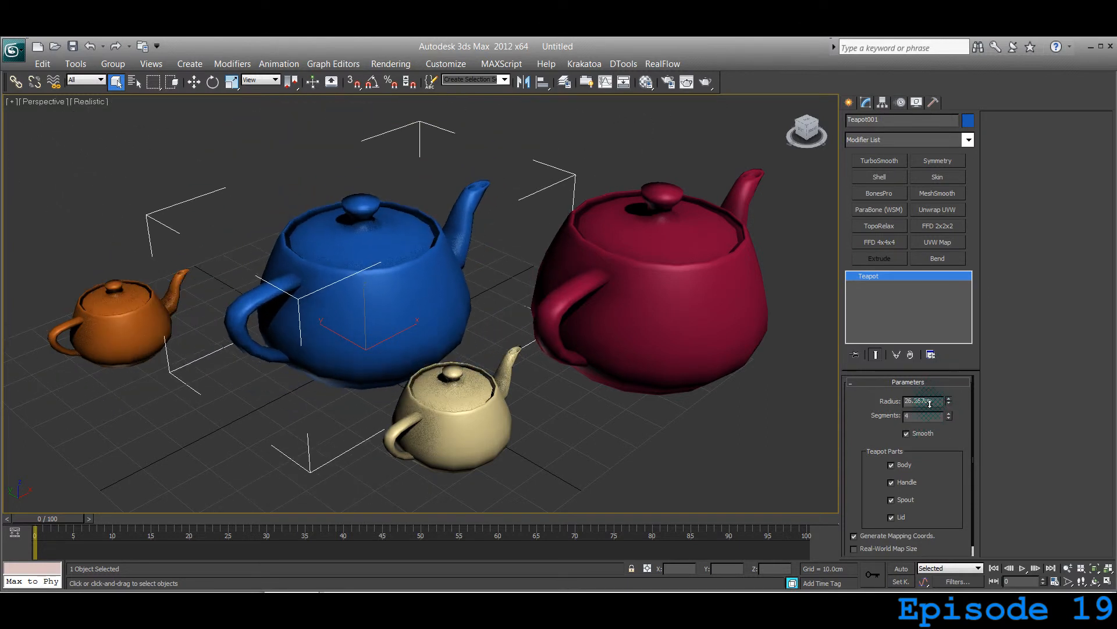
pyautogui.rightClick(927, 405)
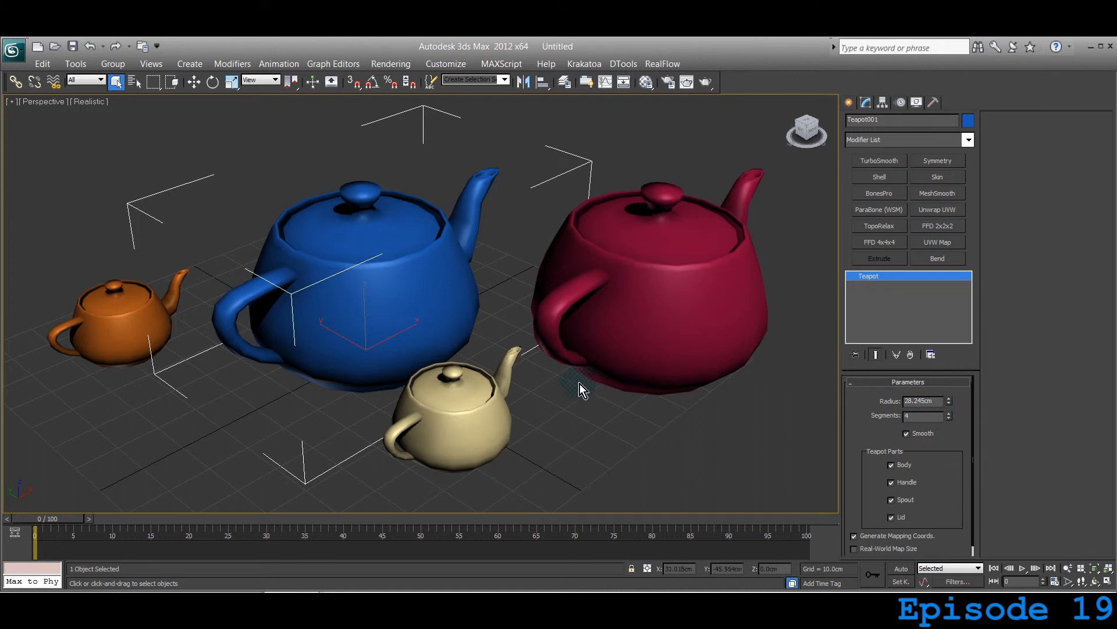
# Set the blue teapot's segments to 20, checking its mesh in the front wireframe view.
pyautogui.hotkey('alt', 'w')
pyautogui.click(615, 196)
pyautogui.scroll(6, 615, 196)
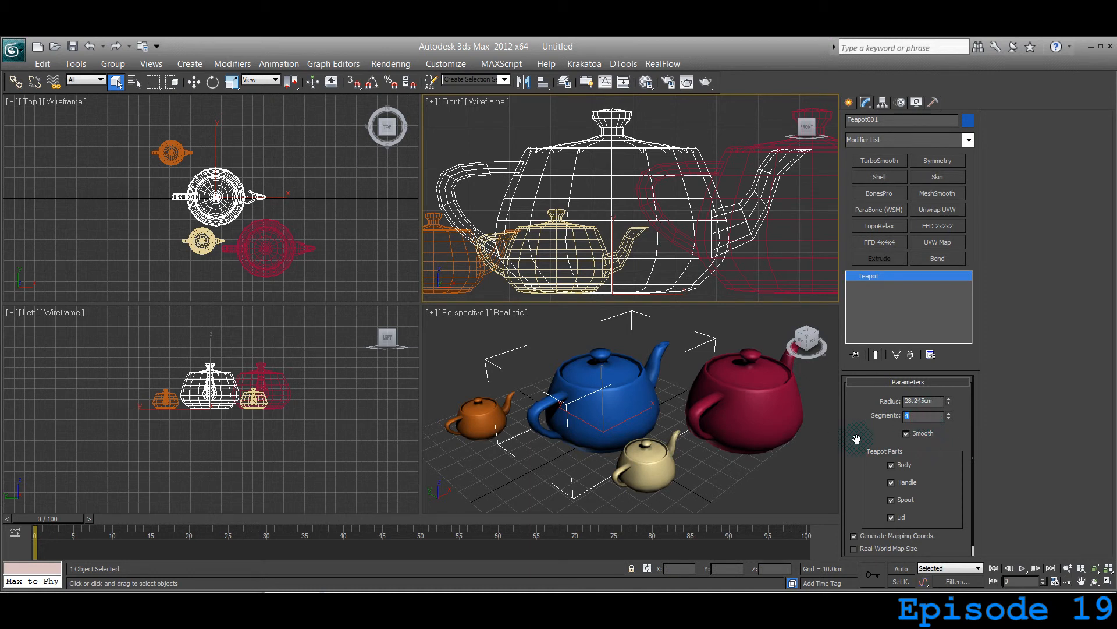
pyautogui.press('Return')
pyautogui.rightClick(575, 472)
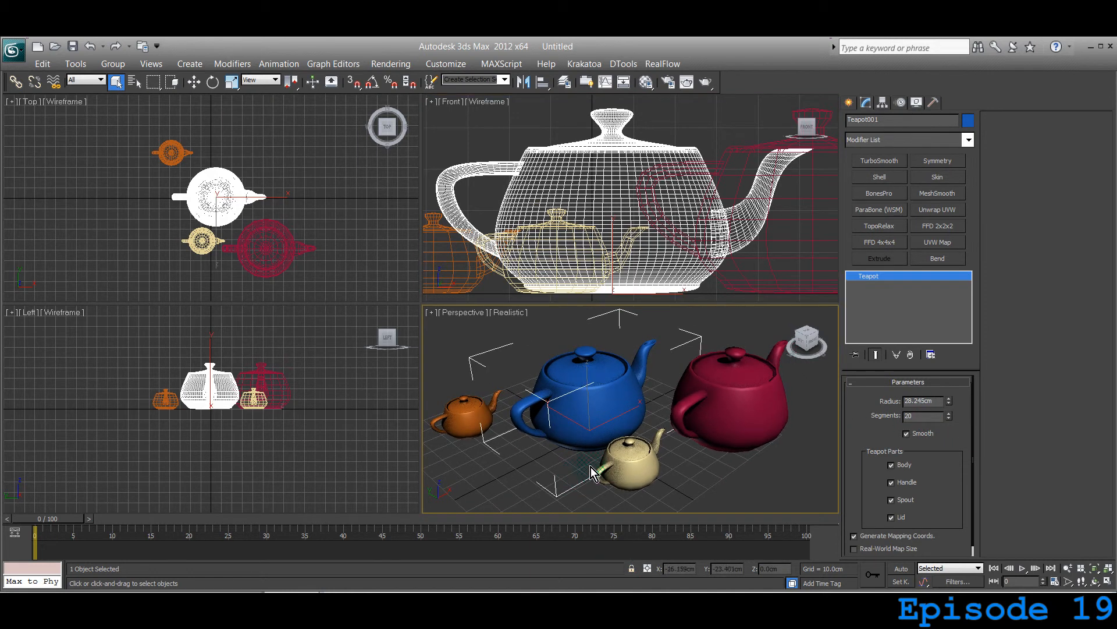
pyautogui.hotkey('alt', 'w')
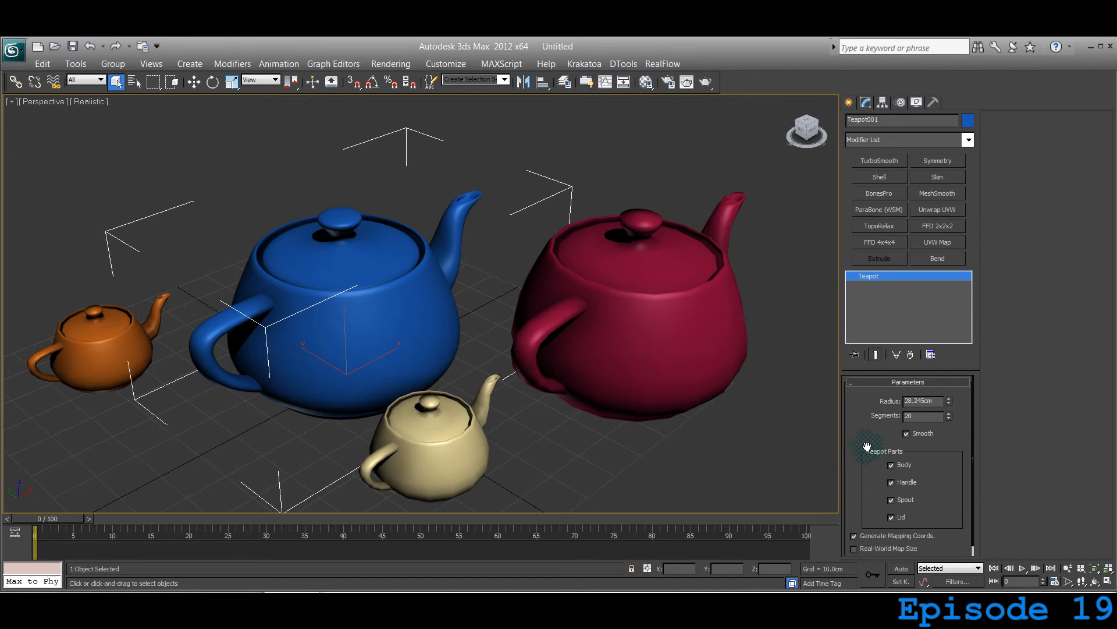
# Try switching off the blue teapot's body and restoring it, then remove its handle, spout and lid.
pyautogui.moveTo(868, 448); pyautogui.dragTo(863, 406)
pyautogui.click(891, 455)
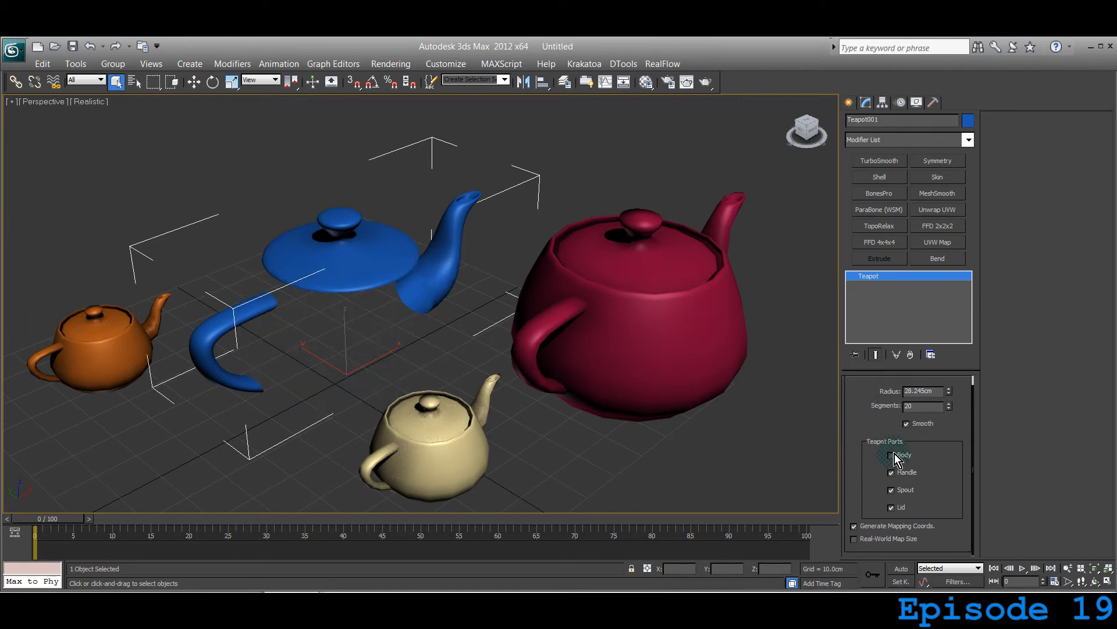
pyautogui.click(893, 455)
pyautogui.click(892, 472)
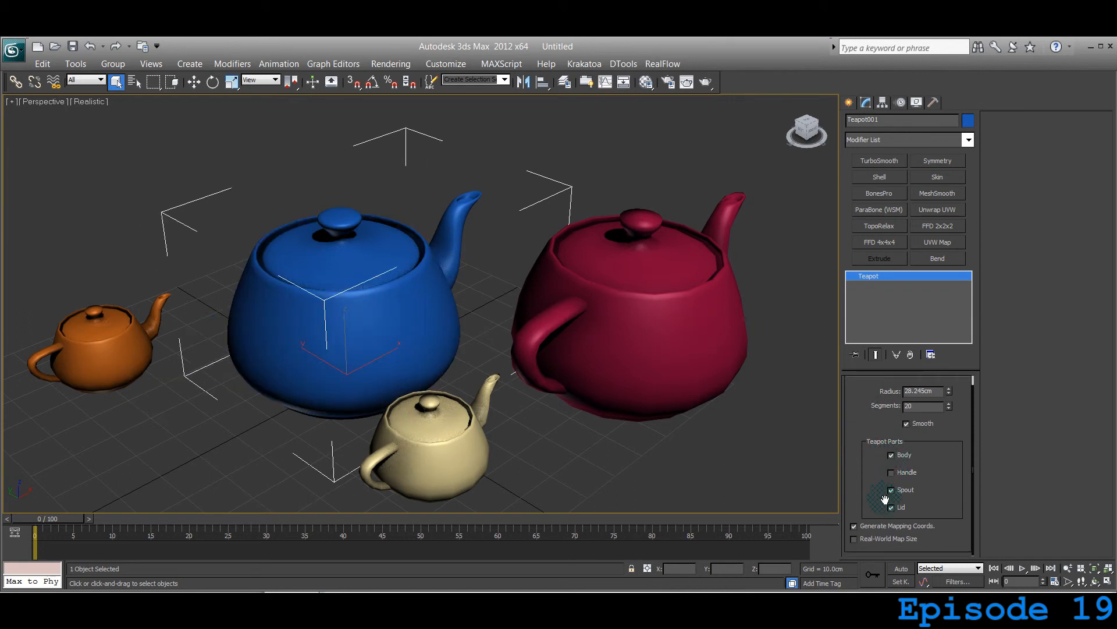
pyautogui.moveTo(359, 373); pyautogui.dragTo(394, 337, button='middle')
pyautogui.hotkey('ctrl', 'r')
pyautogui.moveTo(424, 367); pyautogui.dragTo(400, 328)
pyautogui.rightClick(400, 327)
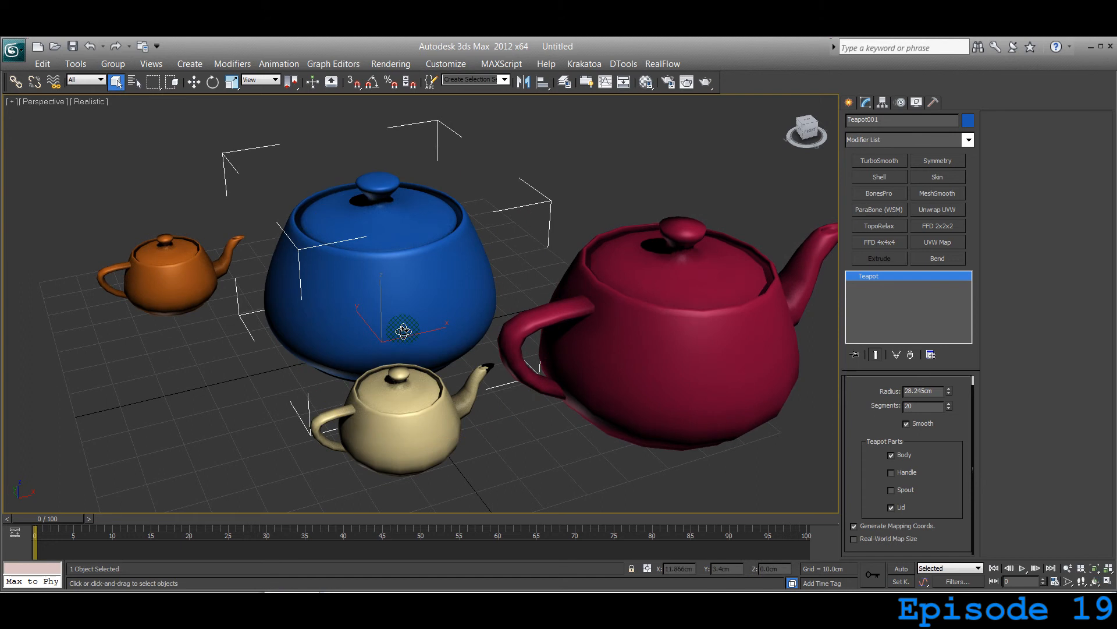
pyautogui.click(890, 507)
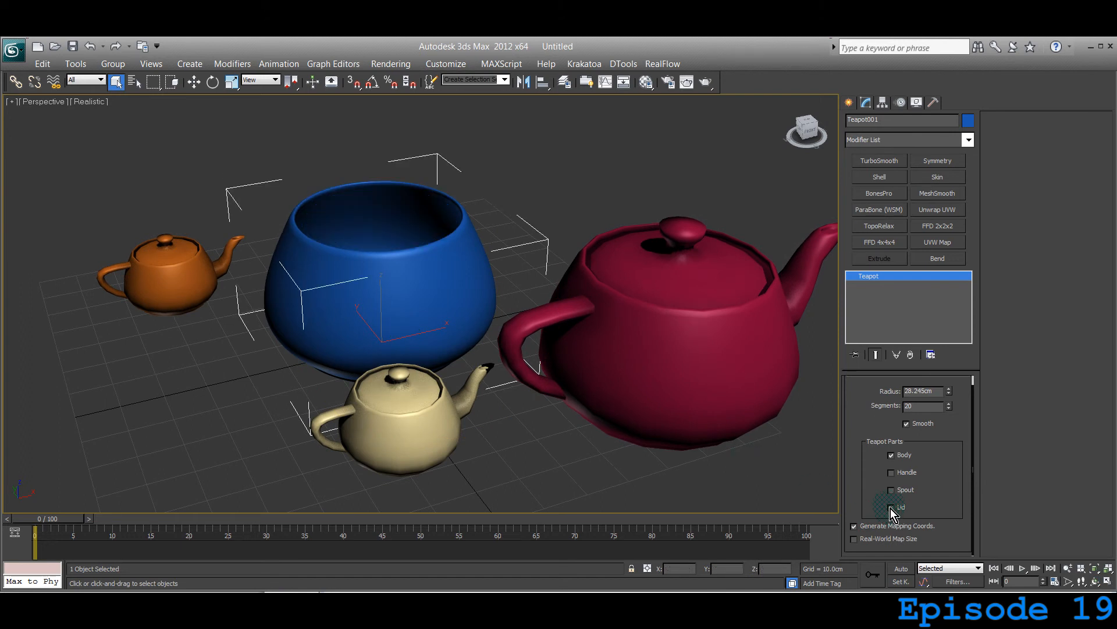
# Toggle the blue teapot's body off and on, and restore its handle, spout and lid.
pyautogui.click(891, 455)
pyautogui.click(891, 457)
pyautogui.click(891, 472)
pyautogui.click(891, 490)
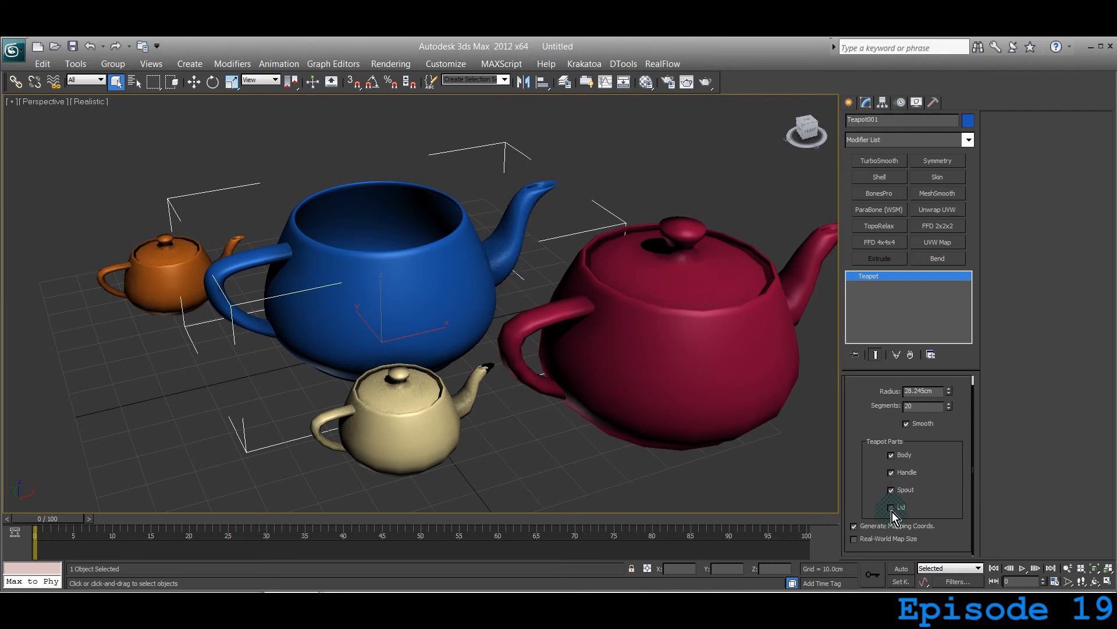
pyautogui.click(891, 506)
pyautogui.moveTo(472, 392); pyautogui.dragTo(481, 401, button='middle')
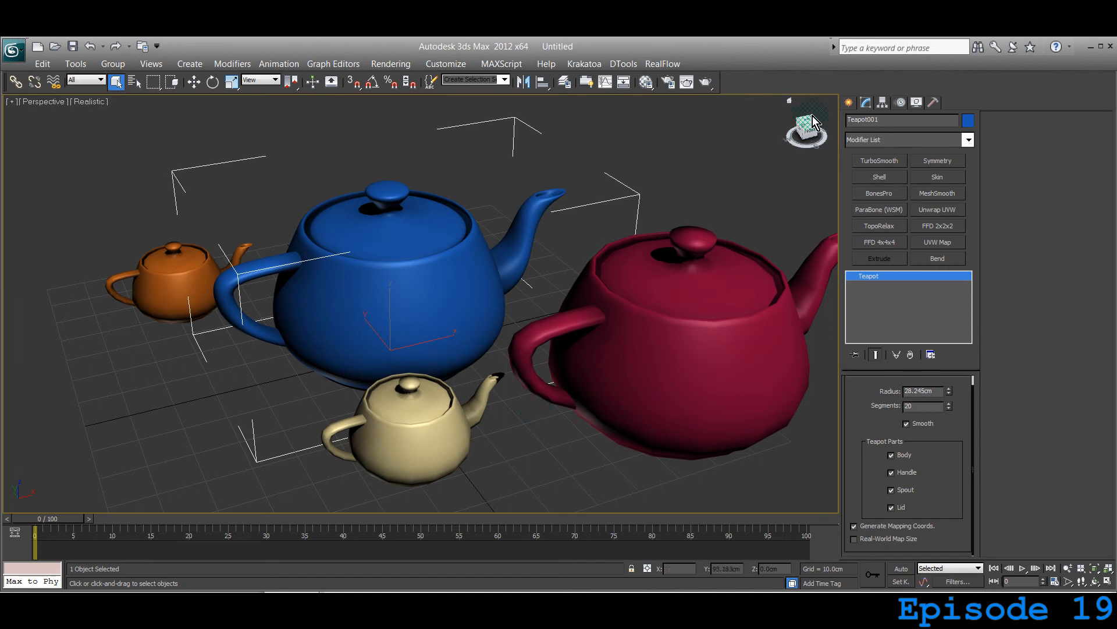
# Return to the creation tools for standard primitives.
pyautogui.click(849, 103)
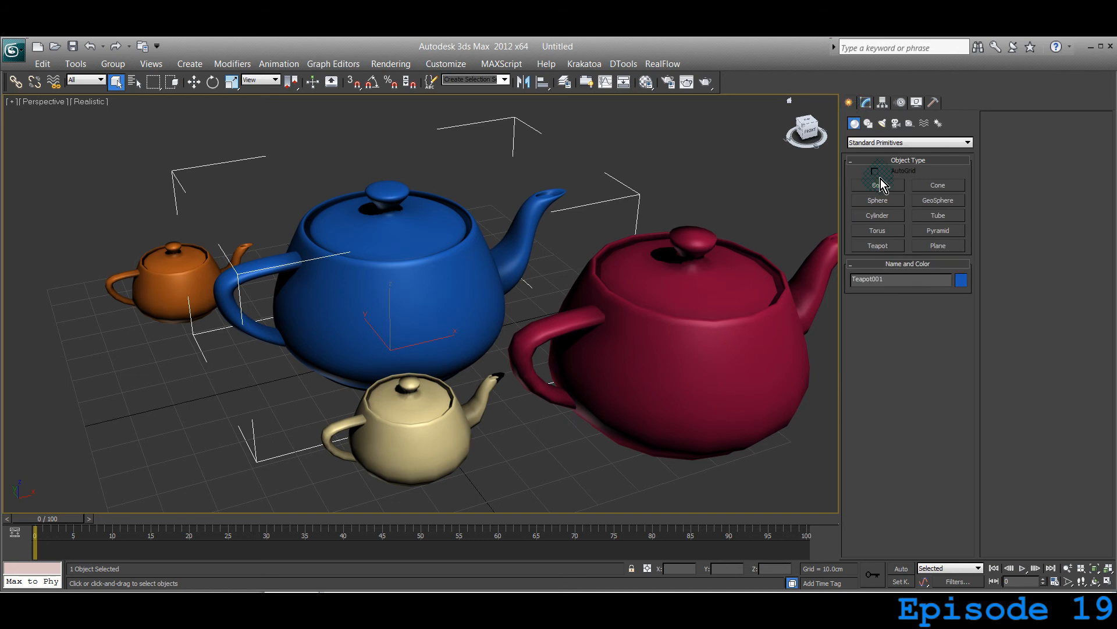